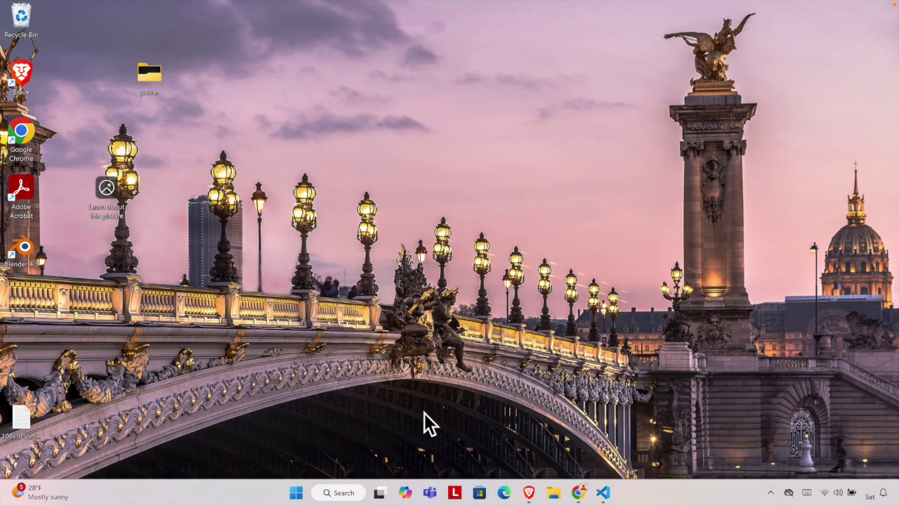
# - Search for Control Panel and open it
pyautogui.click(294, 498)
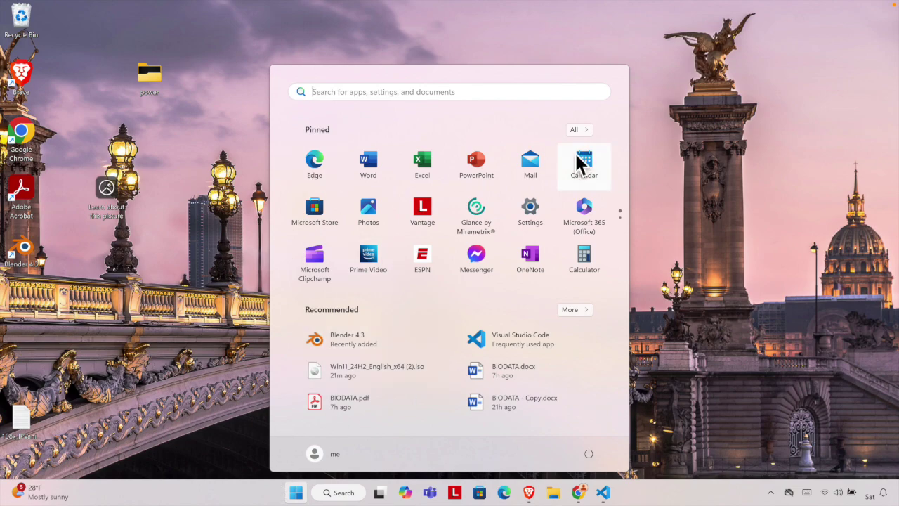
pyautogui.write('con')
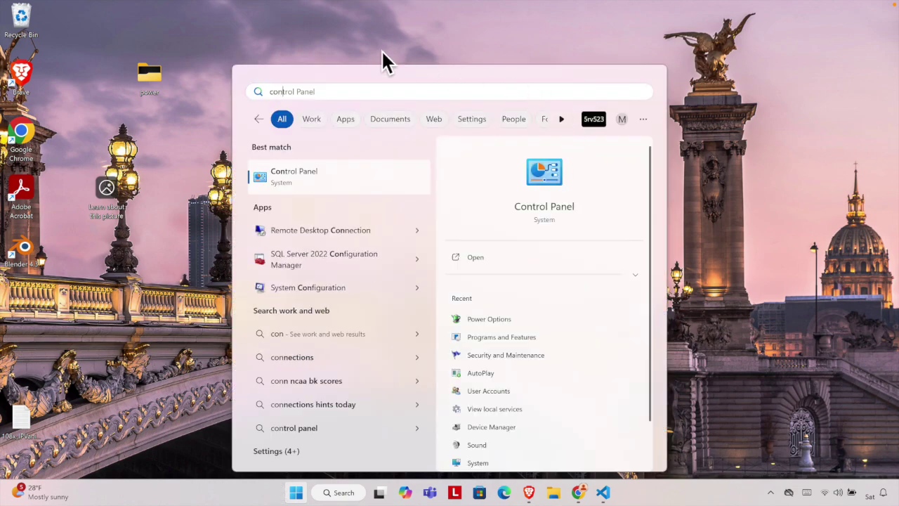
pyautogui.click(303, 182)
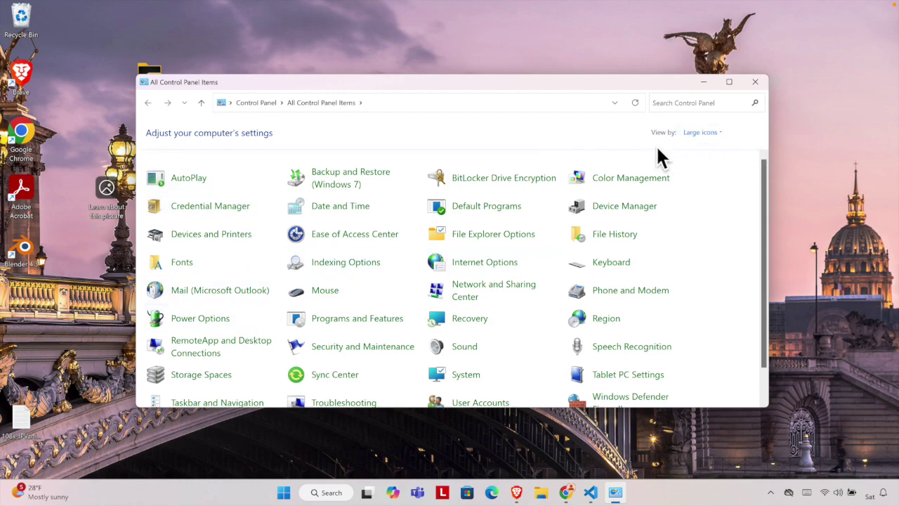
# - Switch the Control Panel view to Category and back to Large icons
pyautogui.click(716, 134)
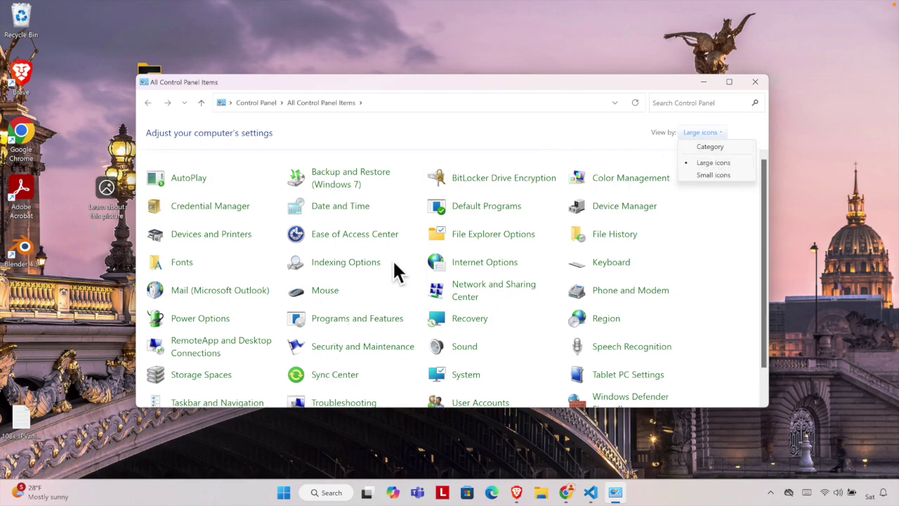
pyautogui.click(712, 147)
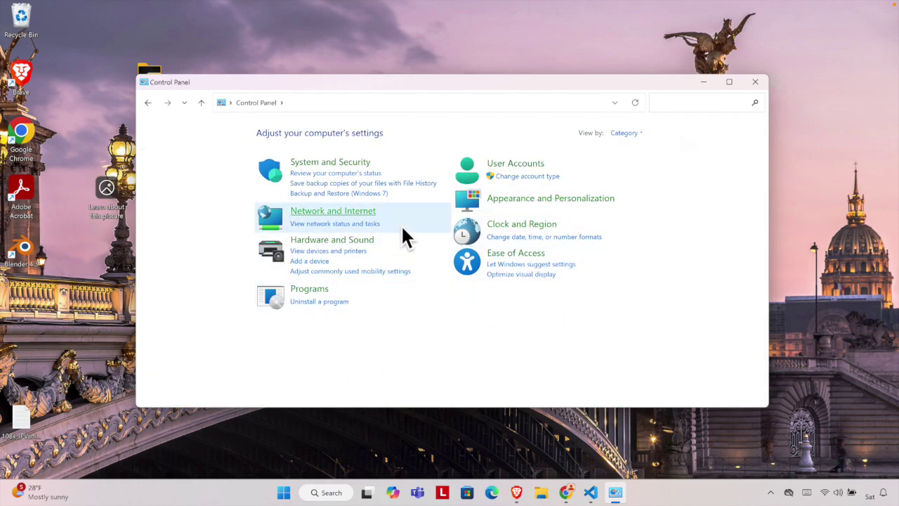
pyautogui.click(639, 134)
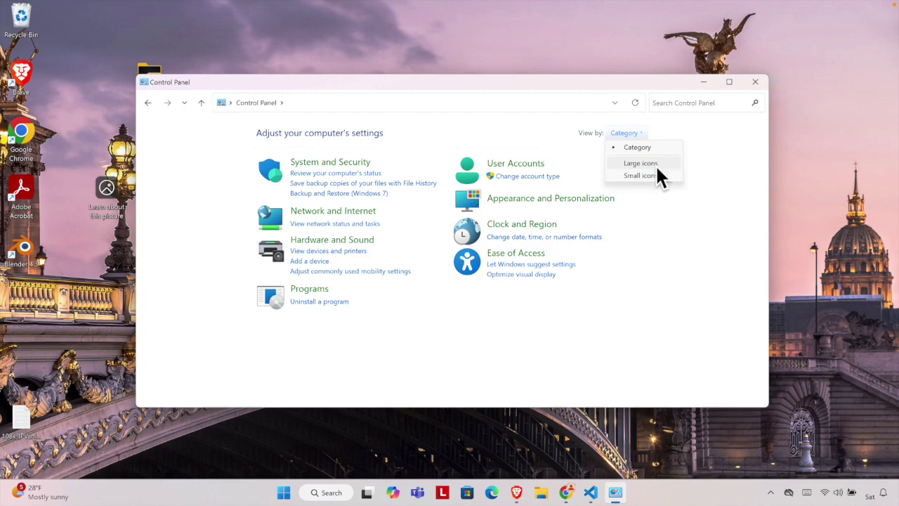
pyautogui.click(660, 165)
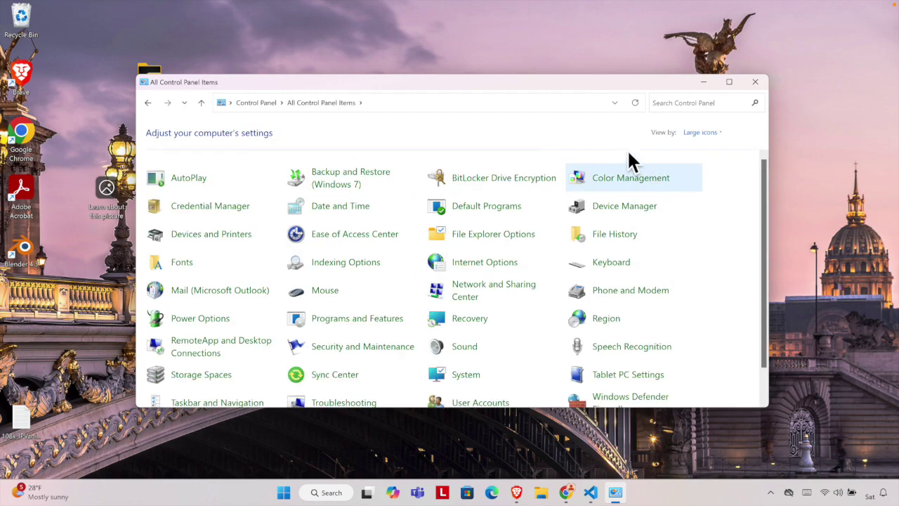
# - Open Programs and Features to show the list of installed programs
pyautogui.moveTo(765, 207); pyautogui.dragTo(763, 277)
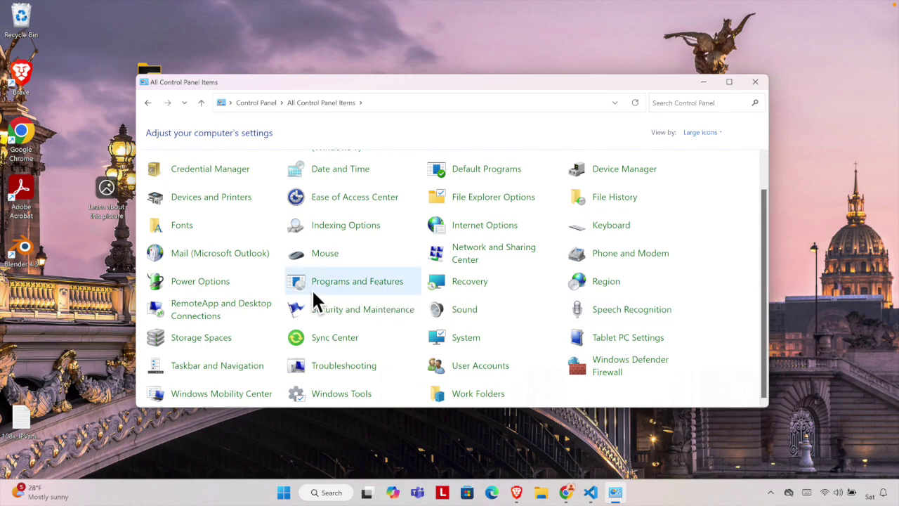
pyautogui.click(351, 283)
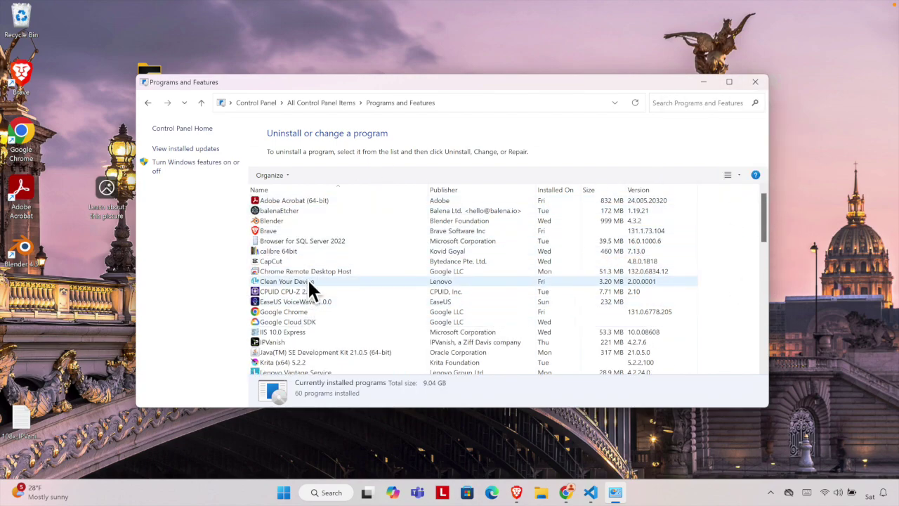
pyautogui.click(309, 274)
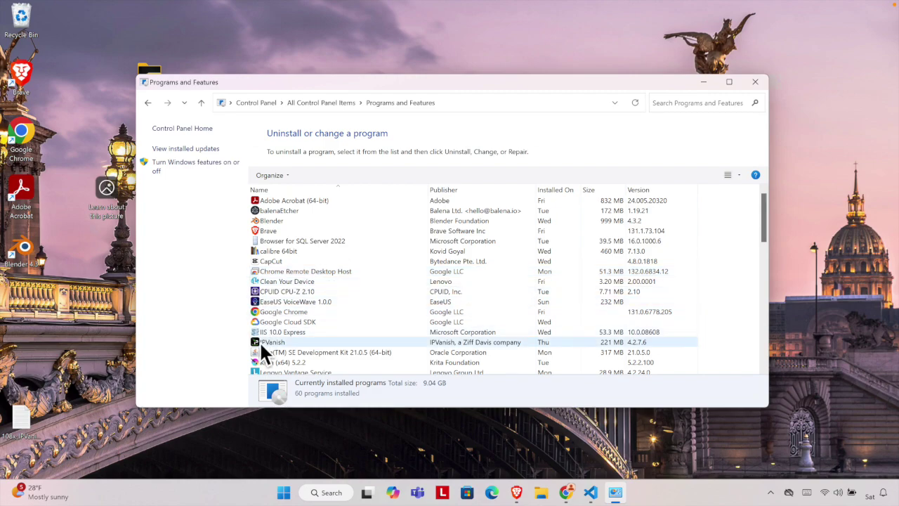
# - Sort the installed programs by name in descending, then ascending order, and find the Oracle VM VirtualBox 7.0.10 entry
pyautogui.click(327, 191)
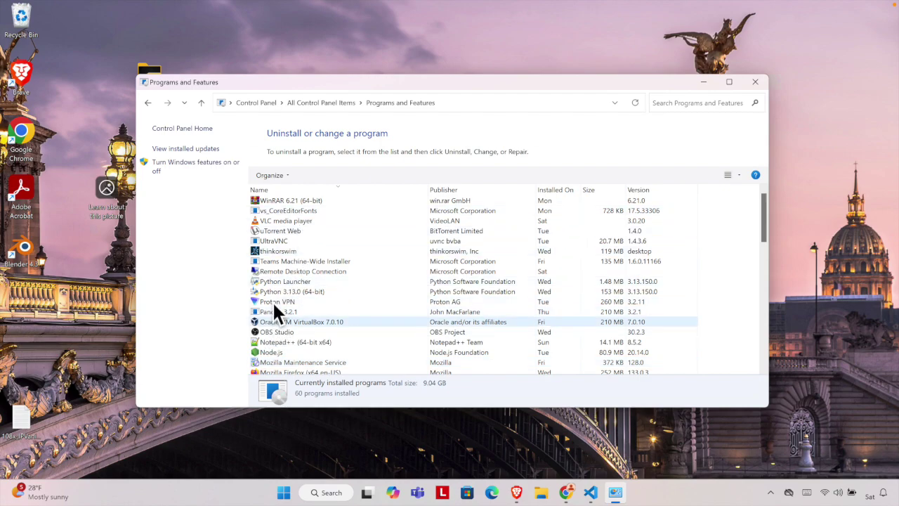
pyautogui.click(330, 189)
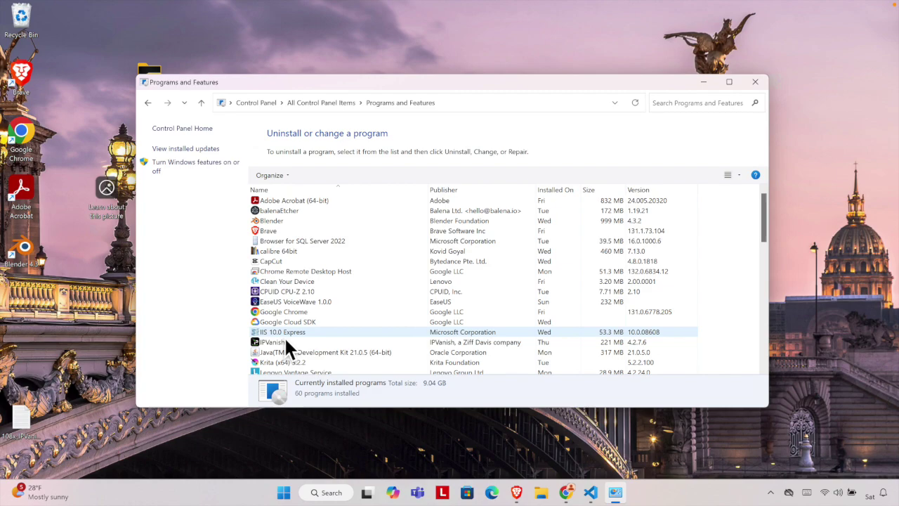
pyautogui.scroll(-15, 284, 336)
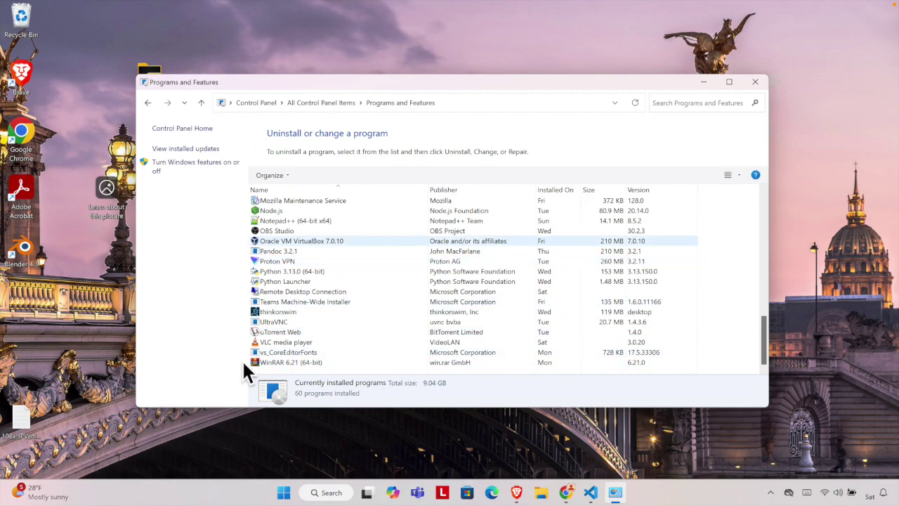
pyautogui.click(283, 242)
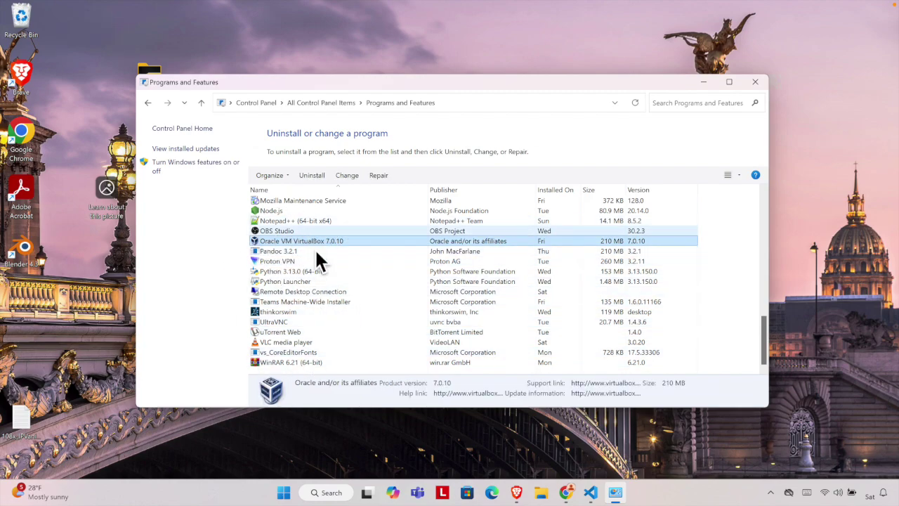
# - Filter the installed programs by "vir" and examine the options available for Oracle VM VirtualBox 7.0.10
pyautogui.click(682, 105)
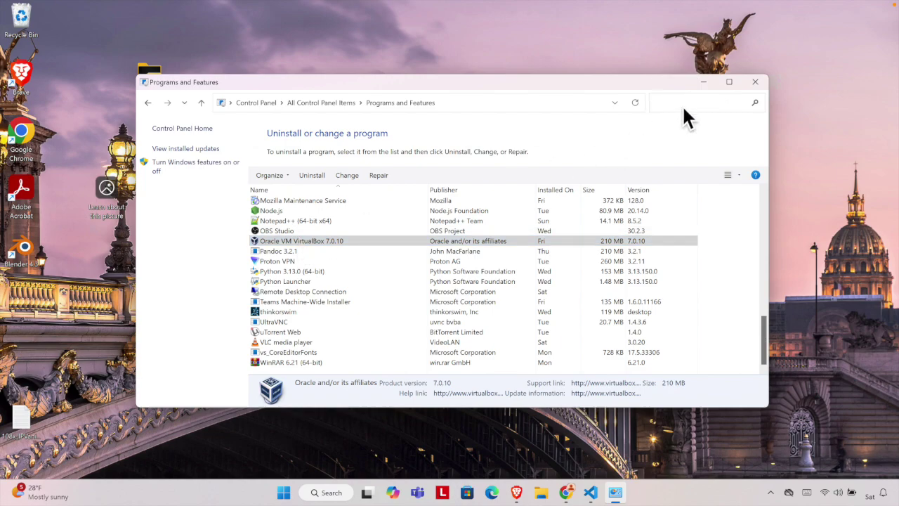
pyautogui.write('vir')
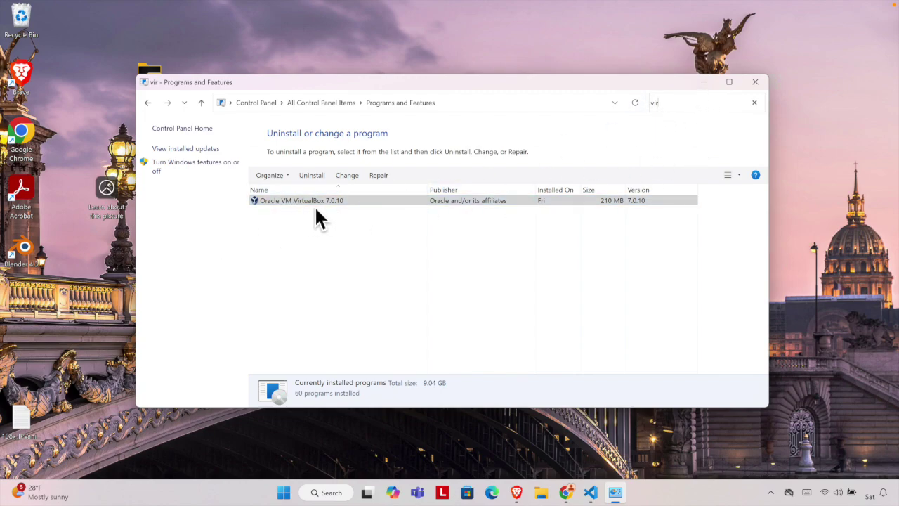
pyautogui.click(359, 203)
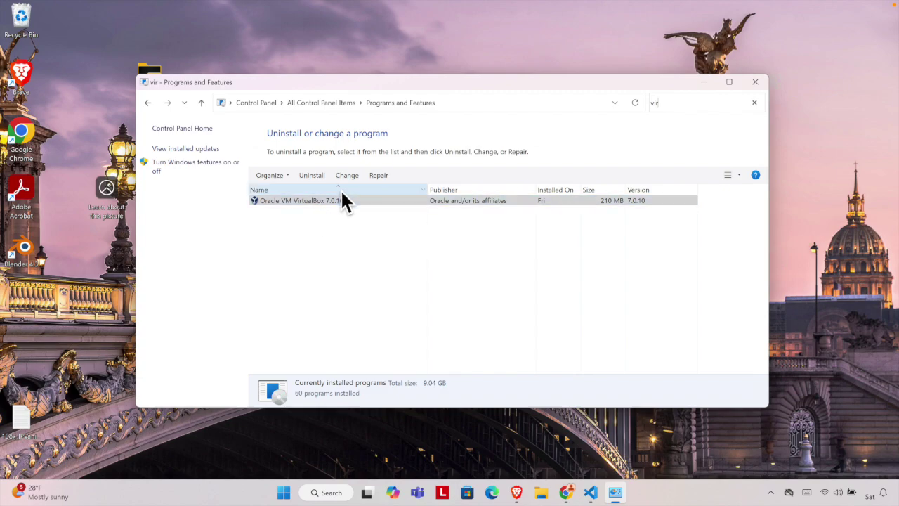
pyautogui.click(296, 204)
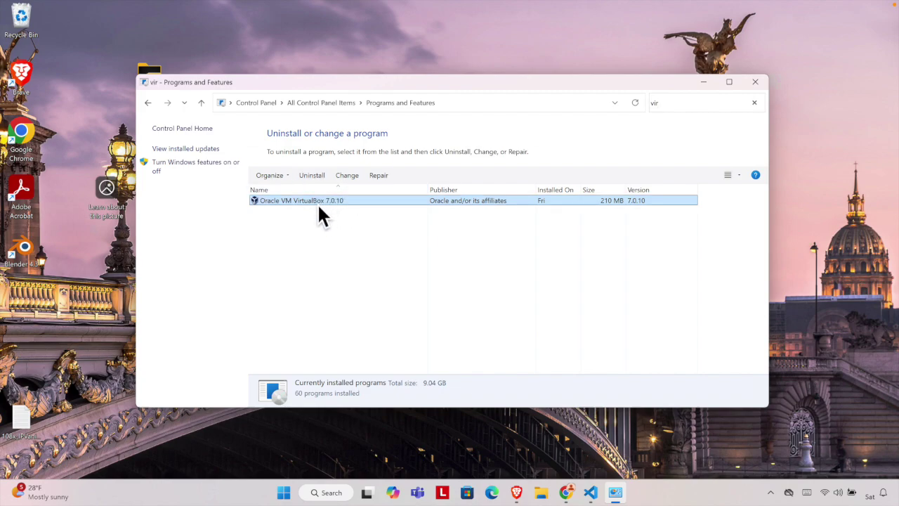
pyautogui.rightClick(317, 204)
pyautogui.click(467, 226)
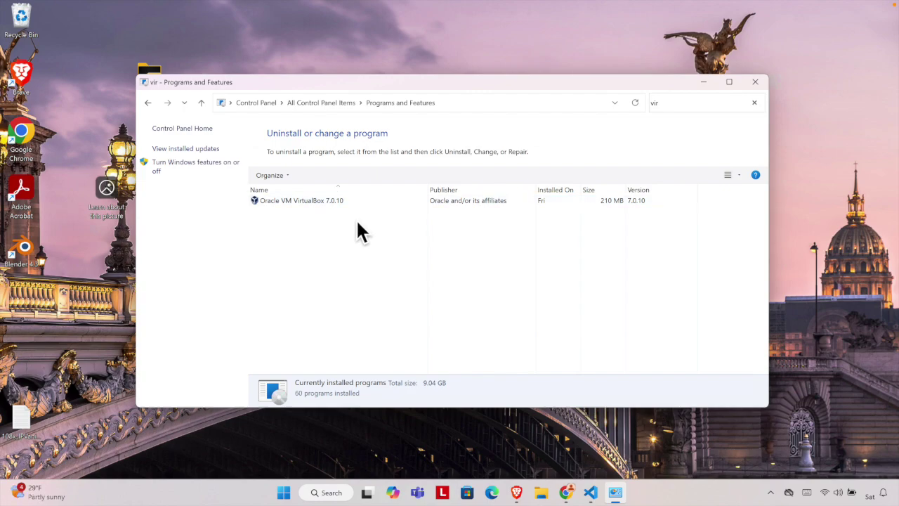
# - Uninstall Oracle VM VirtualBox 7.0.10, continuing despite other logged-on users and allowing it to make changes to the device
pyautogui.click(332, 201)
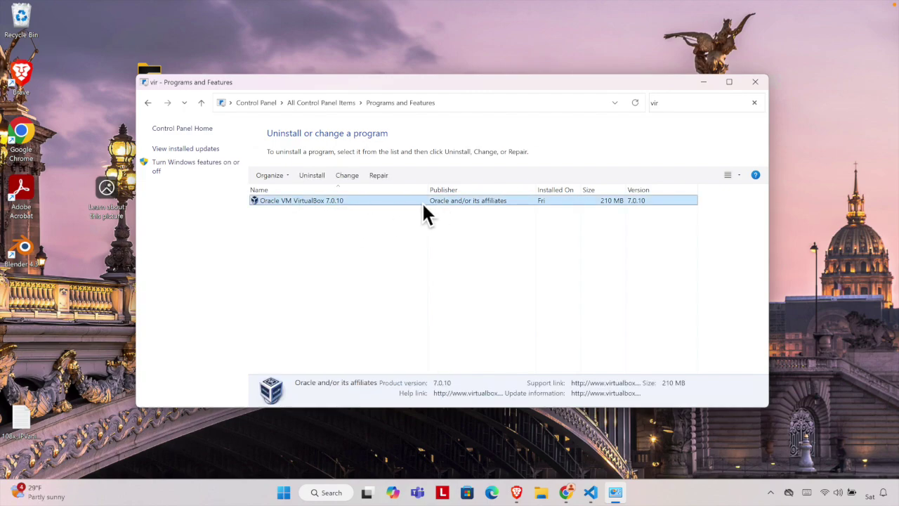
pyautogui.click(318, 180)
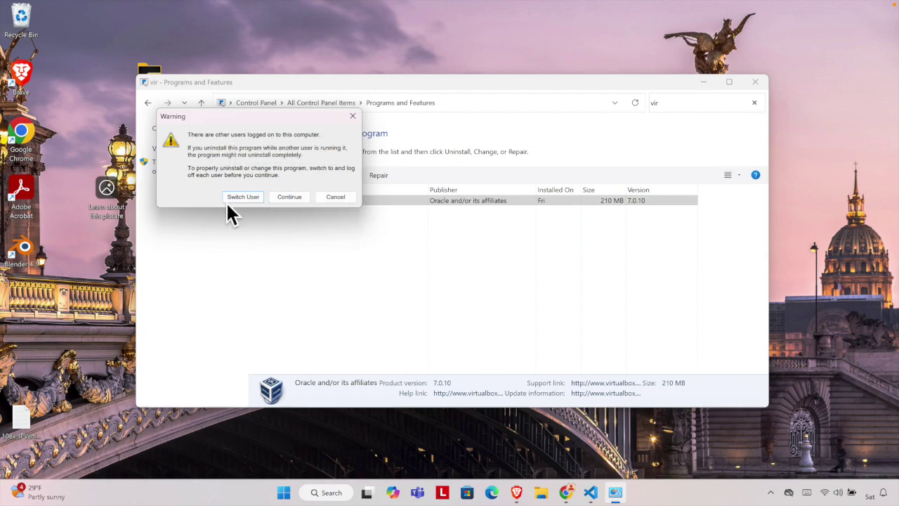
pyautogui.click(295, 198)
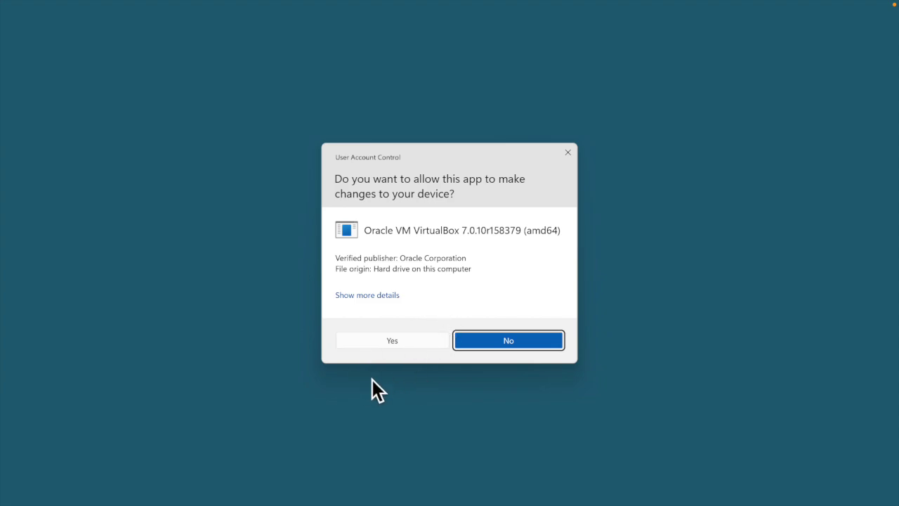
pyautogui.click(392, 342)
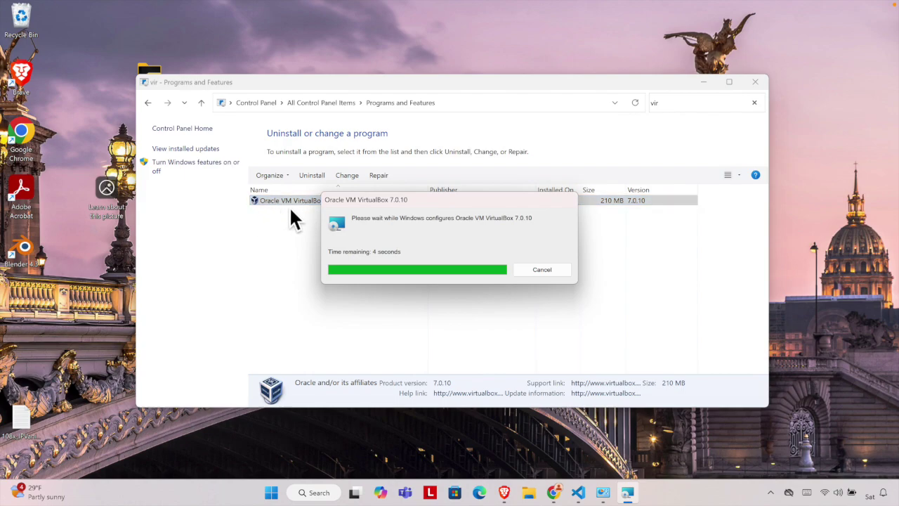
# - Move the uninstall progress window clear of the Oracle VM VirtualBox entry in the program list
pyautogui.click(379, 259)
pyautogui.click(382, 257)
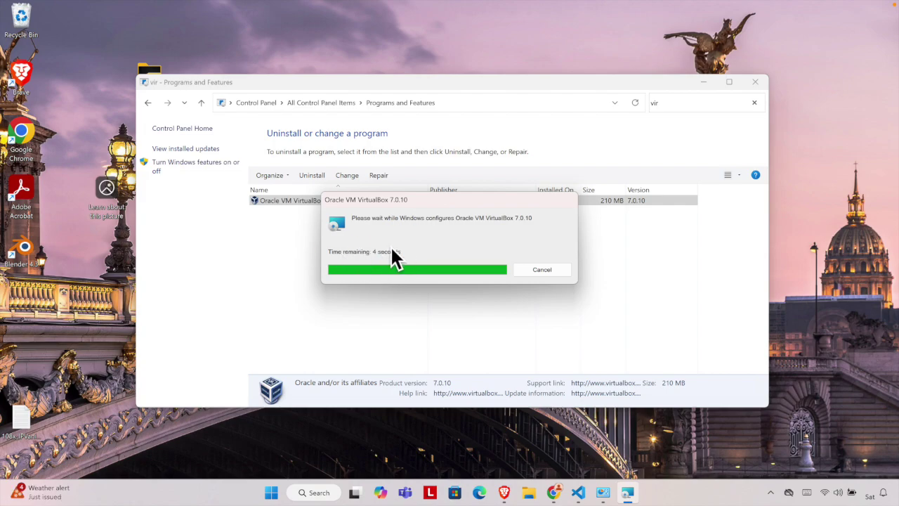
pyautogui.click(280, 204)
pyautogui.moveTo(351, 201); pyautogui.dragTo(323, 231)
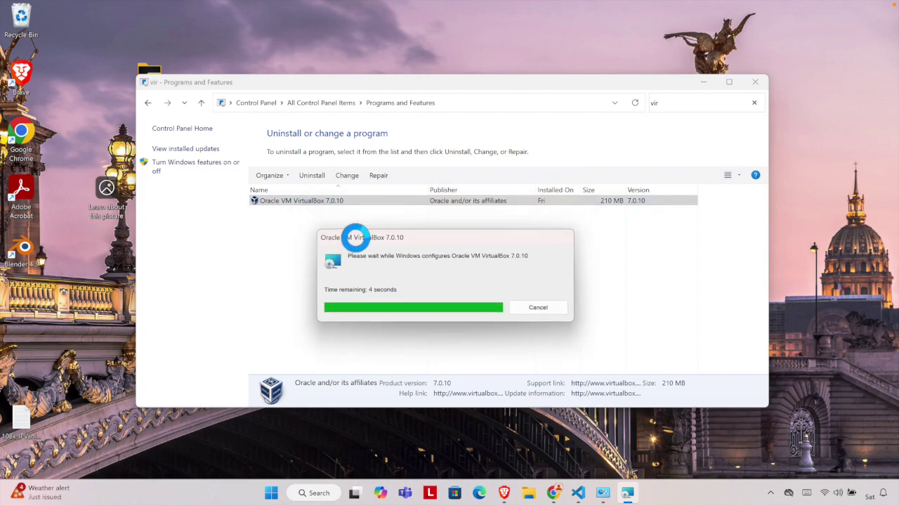
pyautogui.click(354, 295)
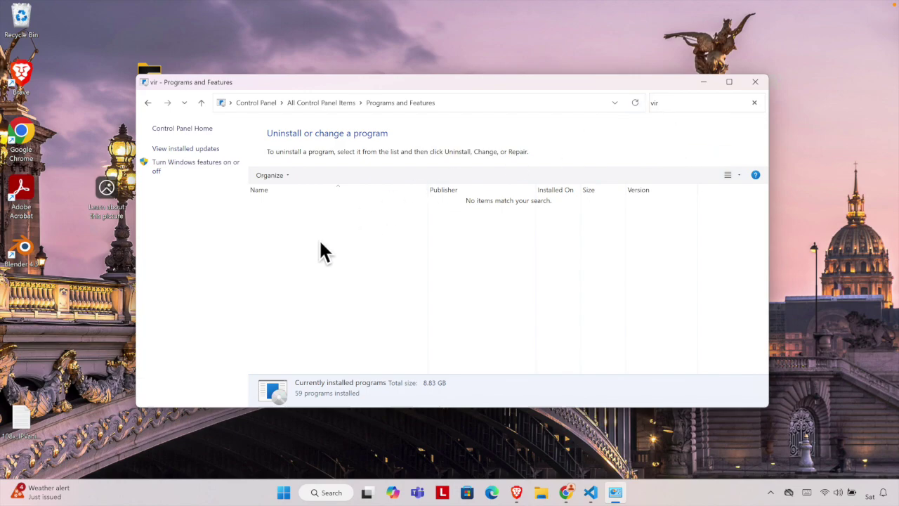
# - Clear the program search and check the full installed programs list for Oracle VM VirtualBox
pyautogui.click(754, 102)
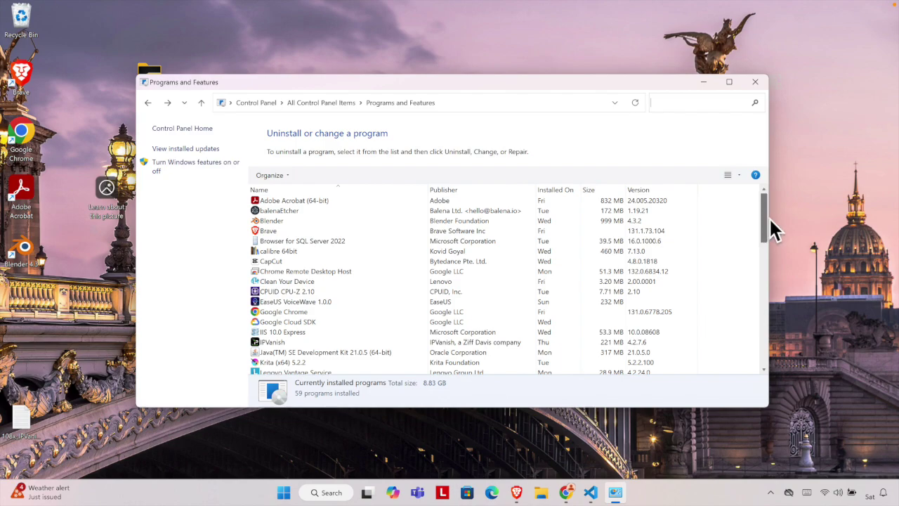
pyautogui.moveTo(770, 222); pyautogui.dragTo(769, 236)
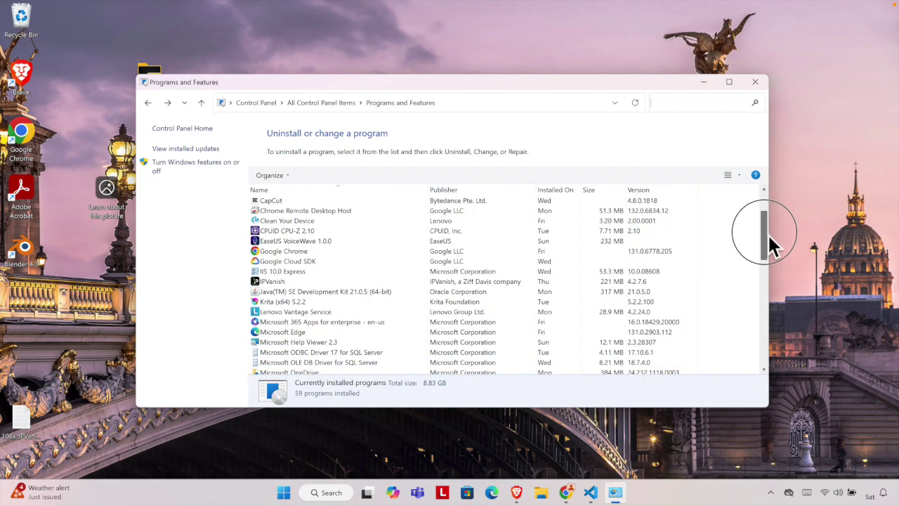
pyautogui.moveTo(767, 233); pyautogui.dragTo(772, 341)
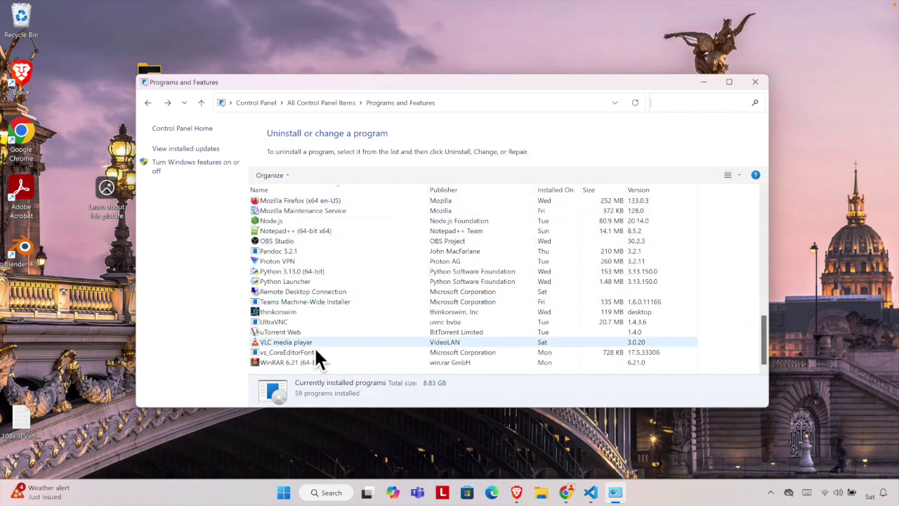